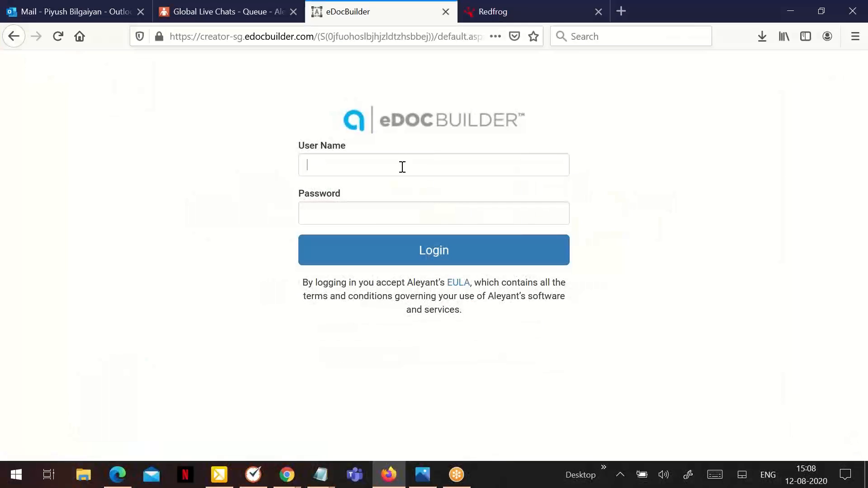
# - Log in with the saved account login and open the '5id Vertical or tilted text' template for editing
pyautogui.click(403, 166)
pyautogui.write('pb')
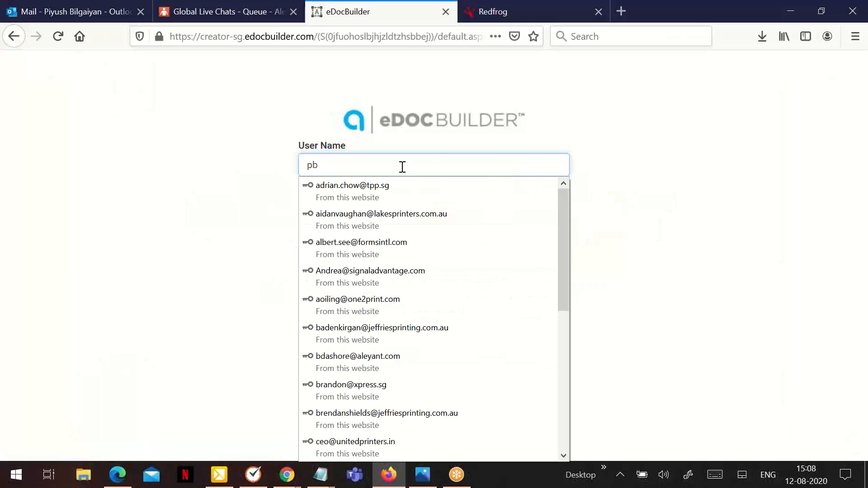
pyautogui.write('il')
pyautogui.click(332, 195)
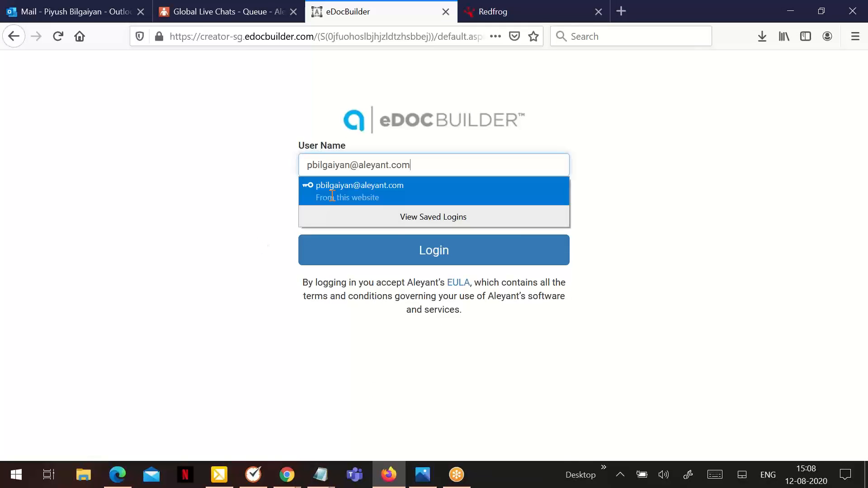
pyautogui.click(391, 254)
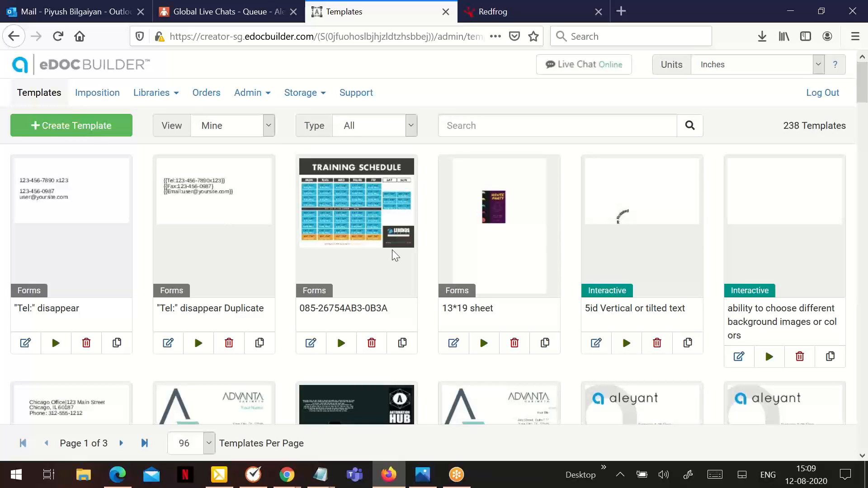
pyautogui.click(597, 348)
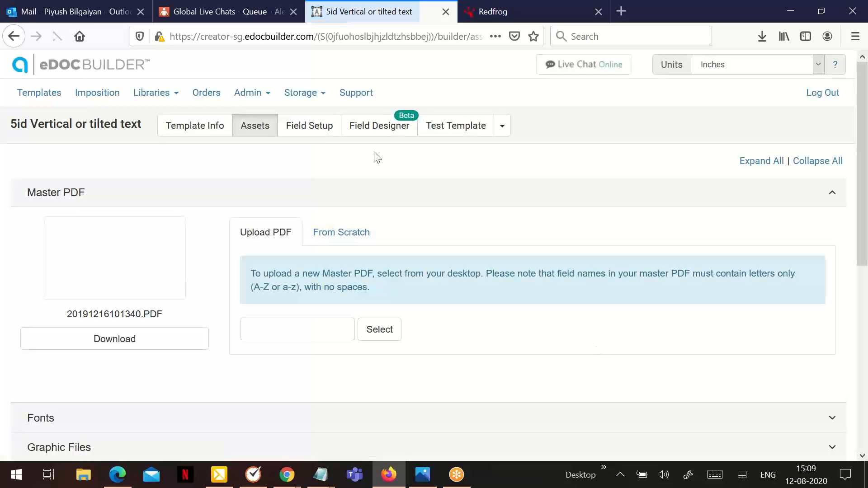
# - Show the TextField's Format settings under the template's Field Setup
pyautogui.click(321, 135)
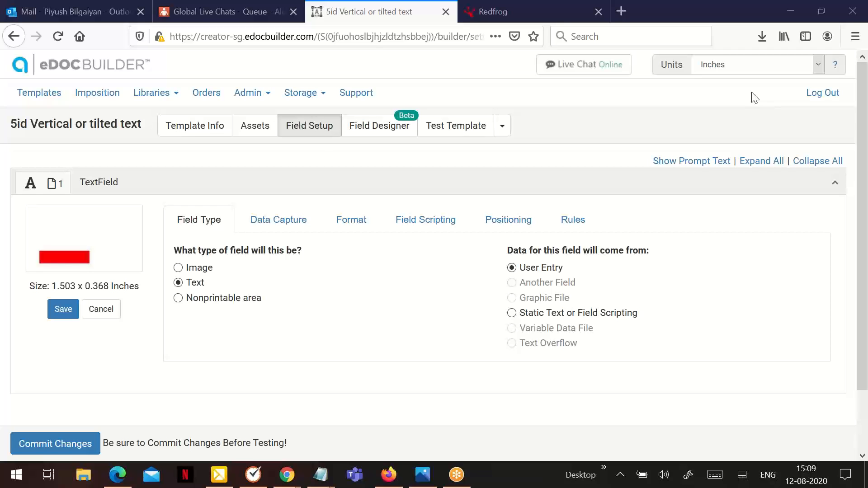
pyautogui.click(357, 222)
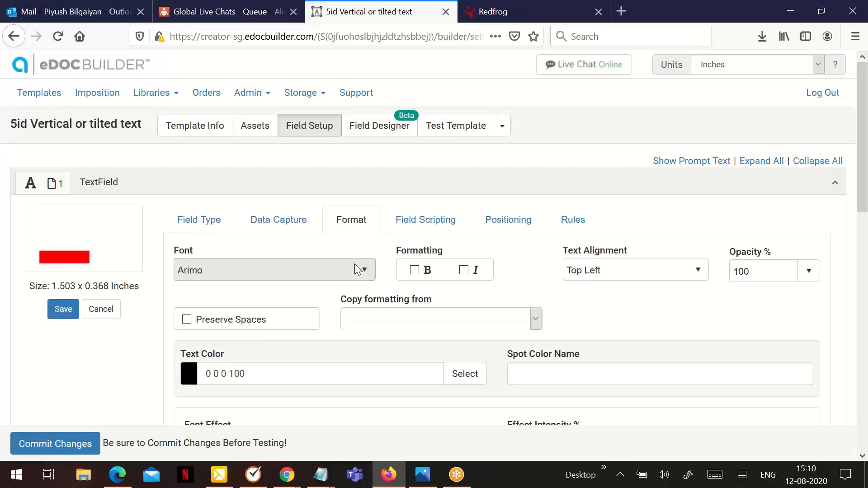
# - Make the TextField bold while keeping Arimo, Top Left alignment and 100% opacity
pyautogui.click(365, 270)
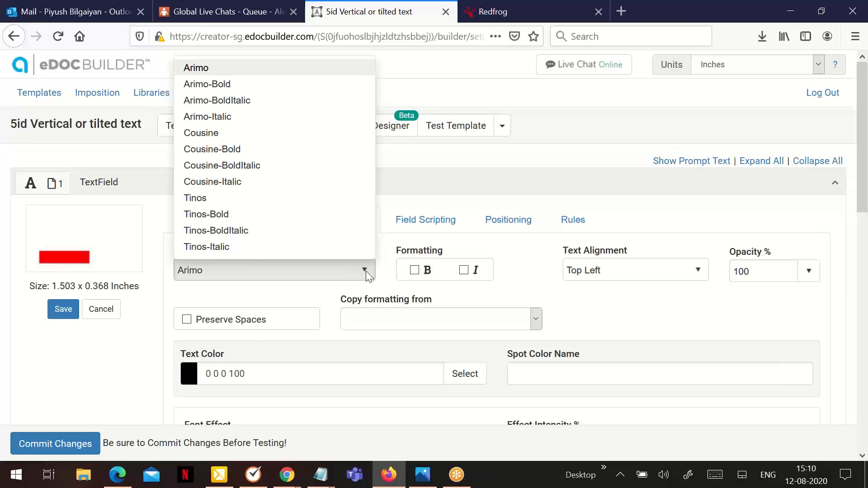
pyautogui.click(788, 98)
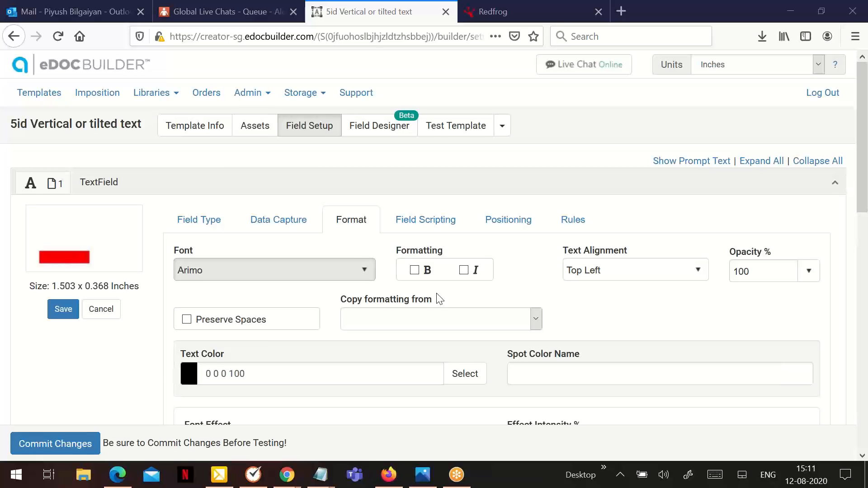
pyautogui.click(414, 270)
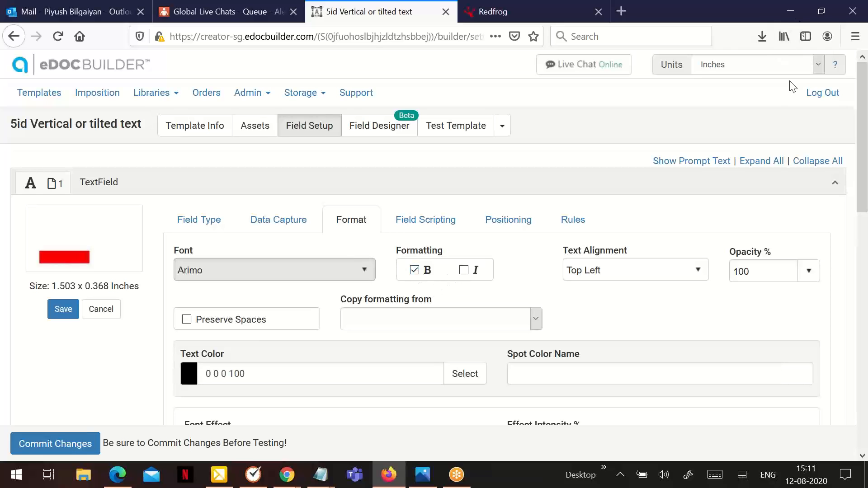
pyautogui.click(653, 261)
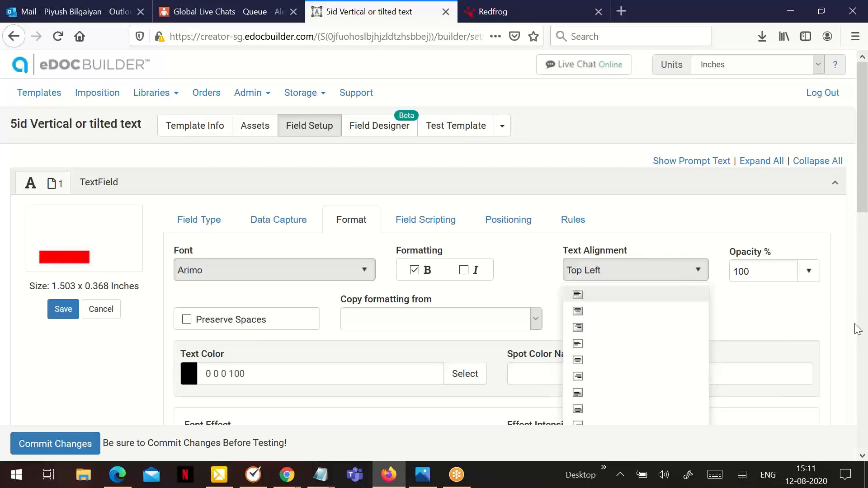
pyautogui.click(786, 279)
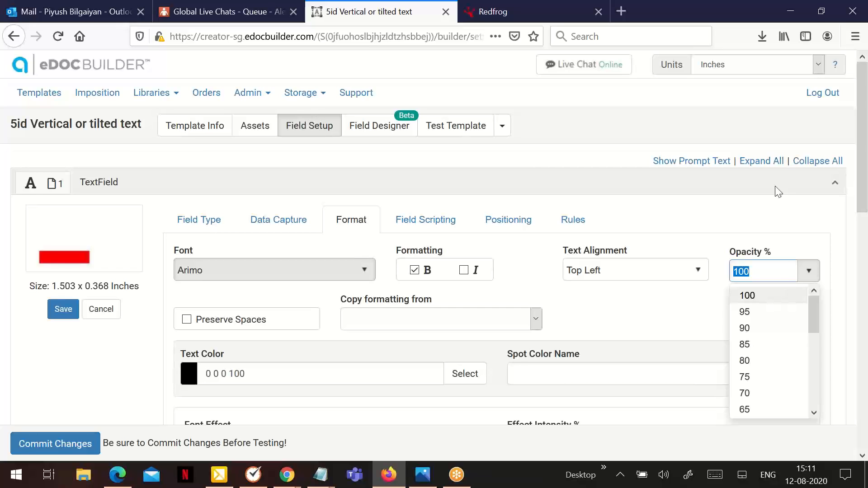
pyautogui.click(787, 89)
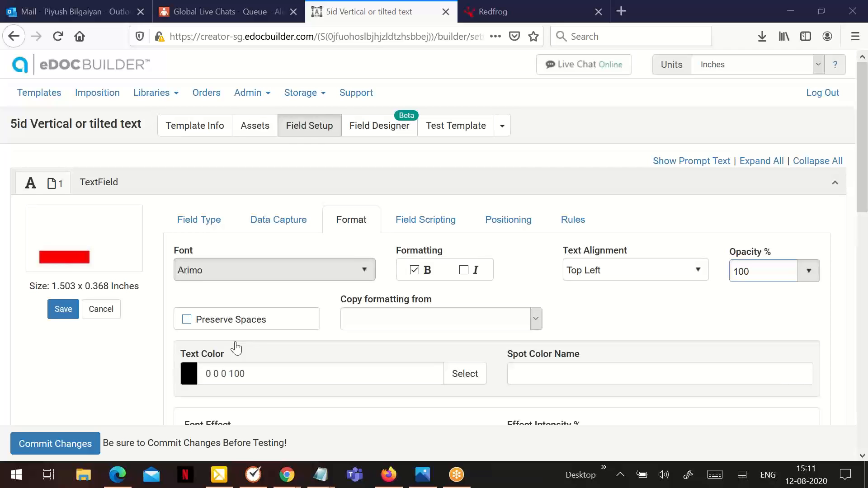
# - Enable Preserve Spaces on the TextField, leaving Copy formatting from unset
pyautogui.click(235, 323)
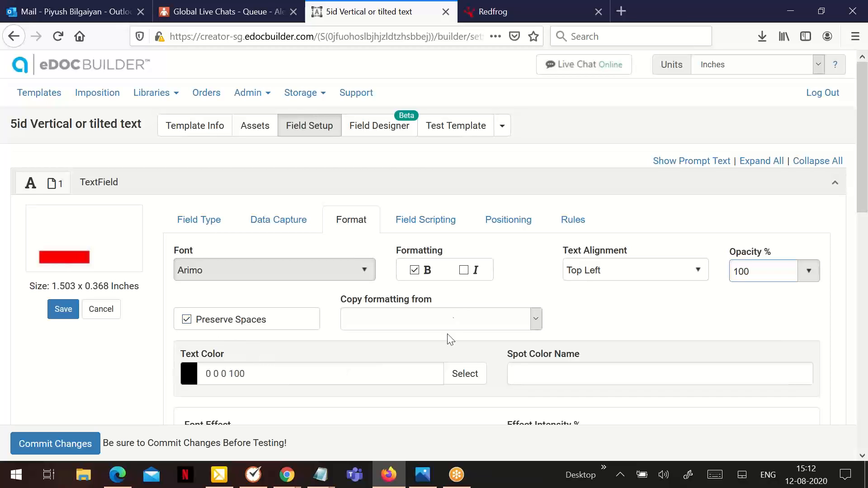
pyautogui.click(457, 322)
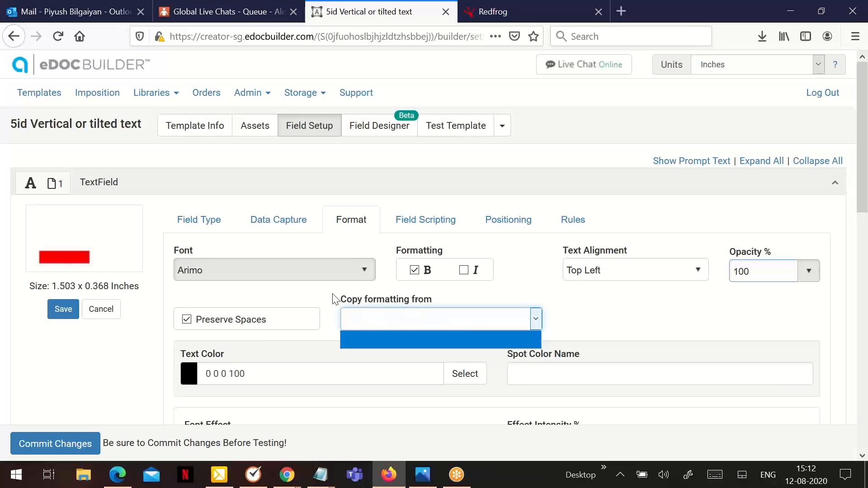
pyautogui.click(511, 302)
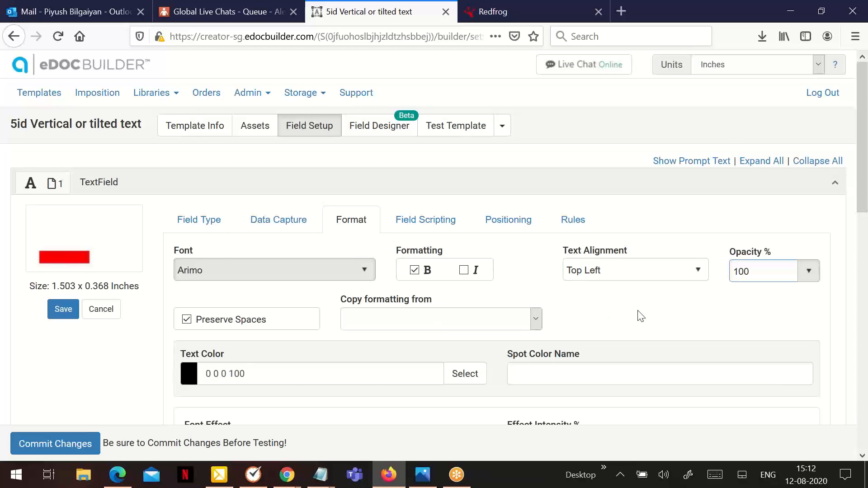
# - Review the text colour and spot colour settings without changing them
pyautogui.scroll(-5, 769, 97)
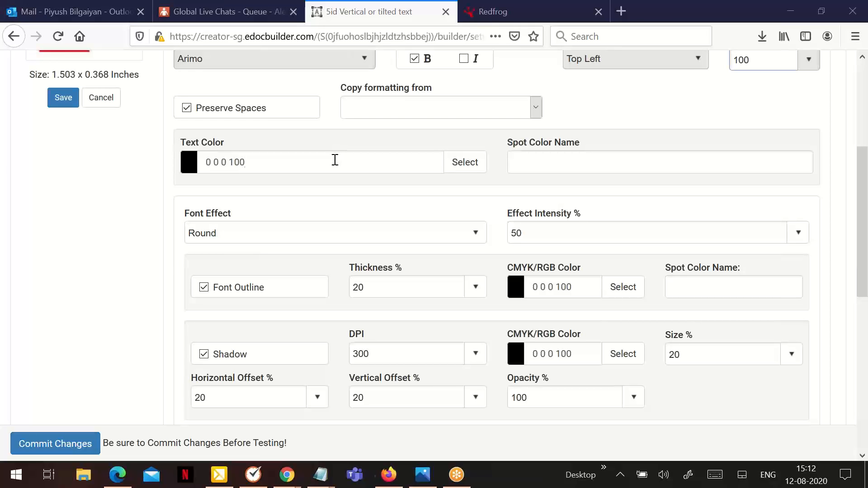
pyautogui.click(335, 160)
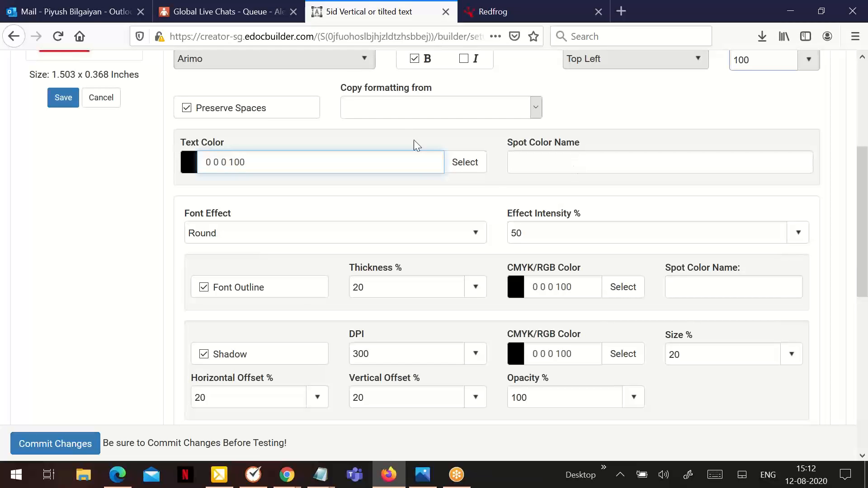
pyautogui.click(466, 165)
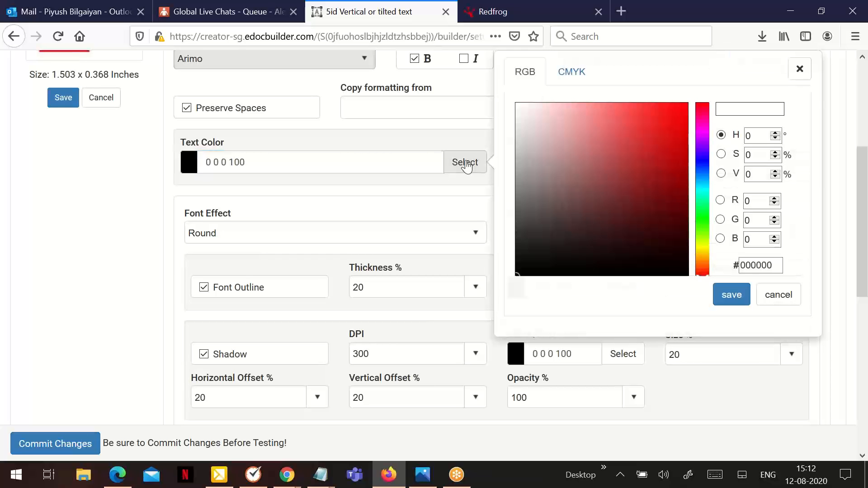
pyautogui.click(466, 165)
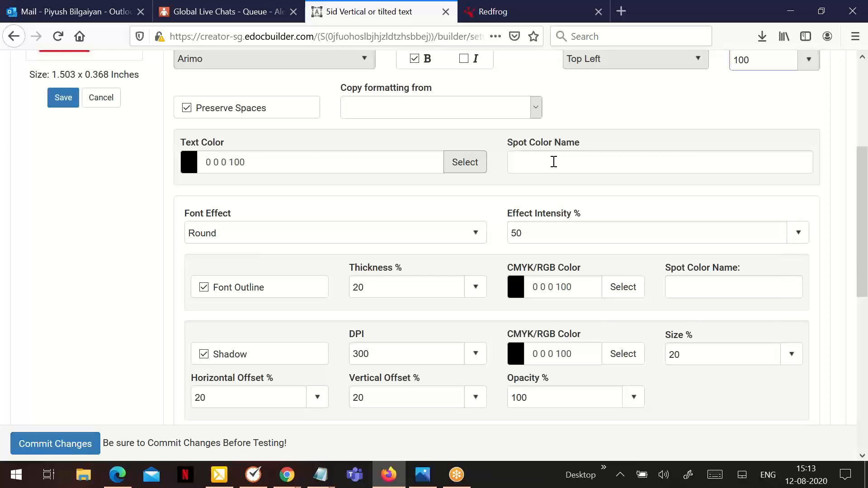
pyautogui.click(553, 162)
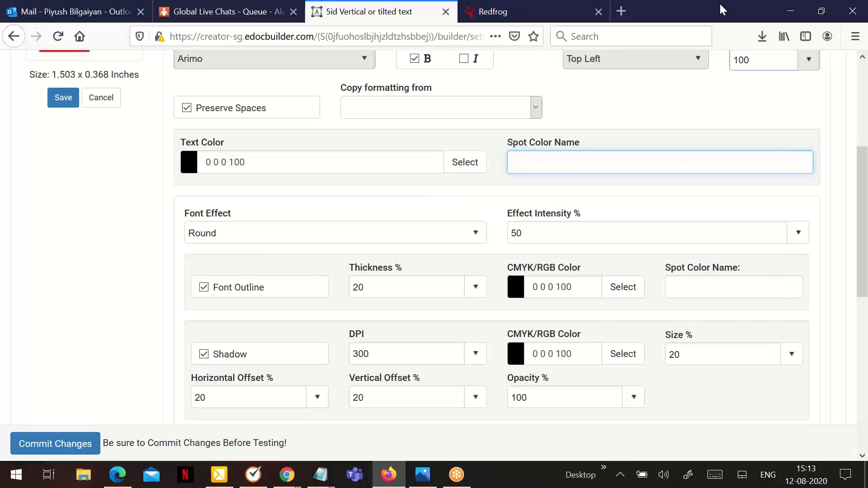
pyautogui.click(790, 84)
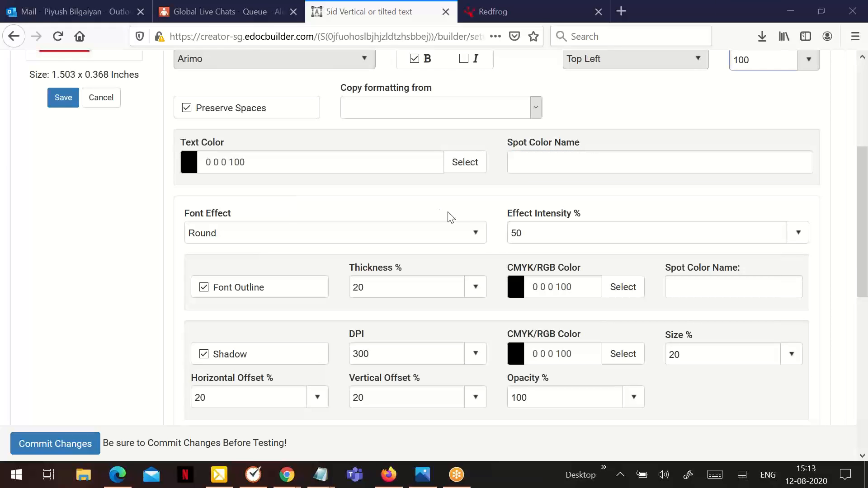
# - Set the font effect to Pinch at 50% intensity, with font outline and shadow on
pyautogui.click(457, 234)
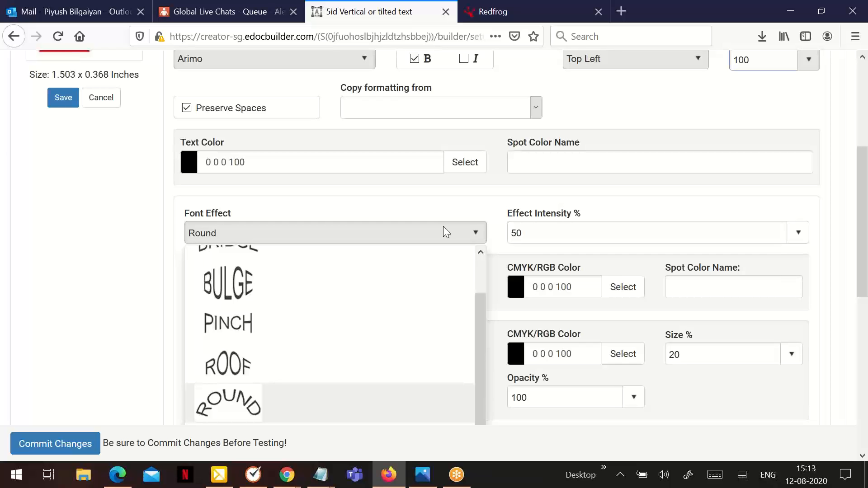
pyautogui.scroll(1, 330, 296)
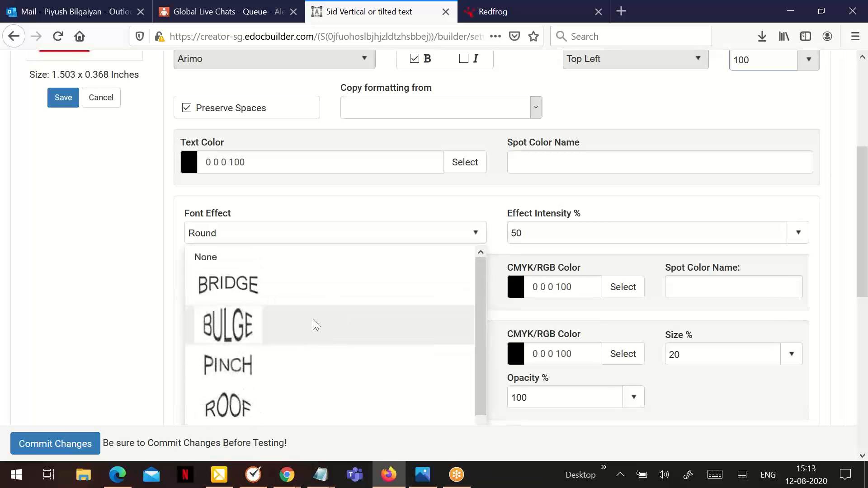
pyautogui.scroll(-1, 300, 332)
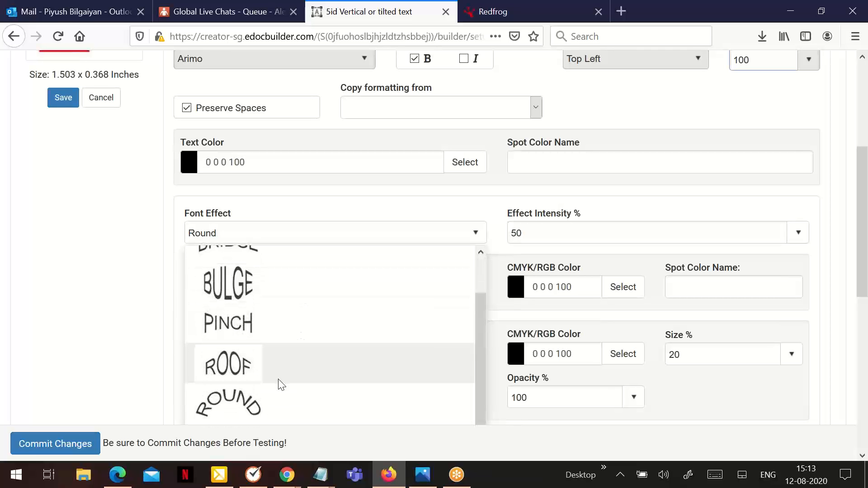
pyautogui.scroll(-2, 306, 368)
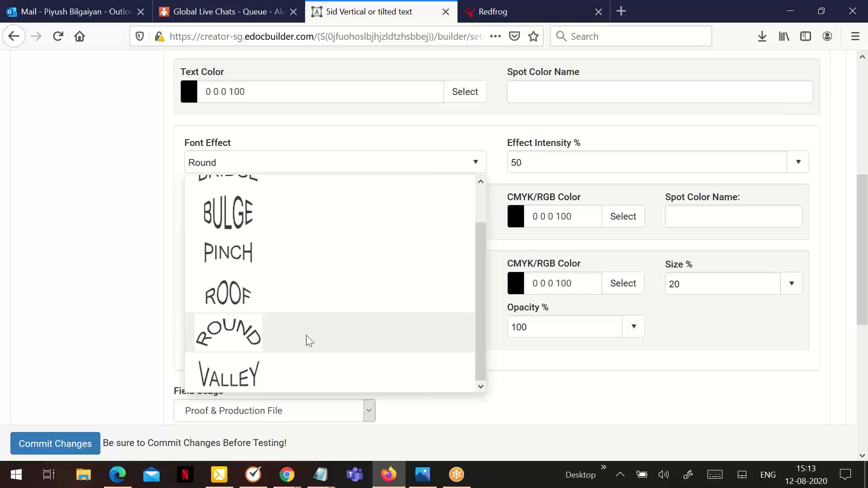
pyautogui.click(278, 256)
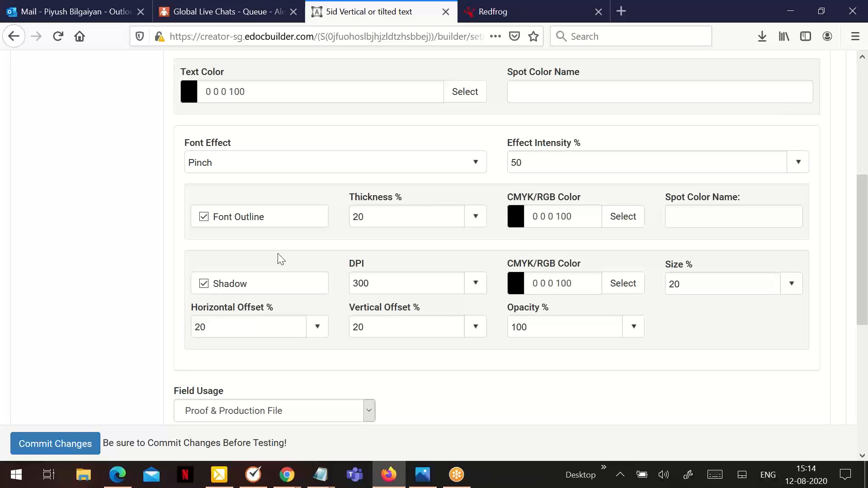
pyautogui.scroll(3, 334, 262)
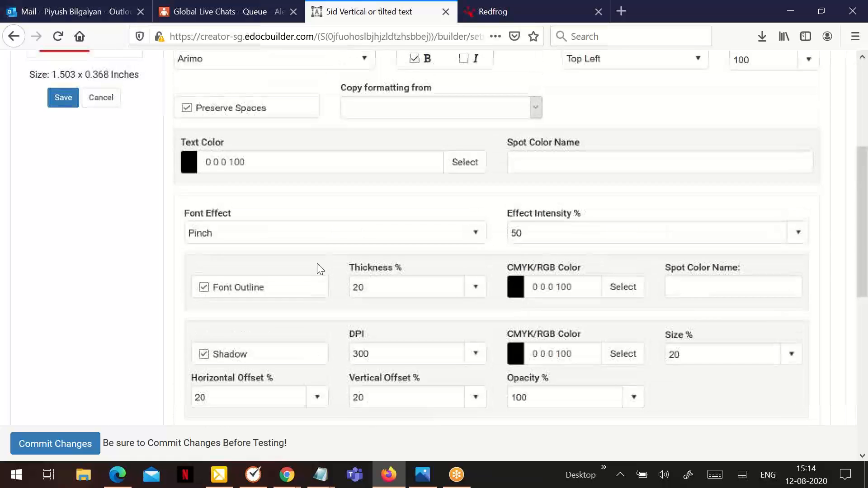
pyautogui.scroll(5, 316, 263)
# - Review the TextField's rules, highlighting that 'Can change font effect' is allowed
pyautogui.click(571, 222)
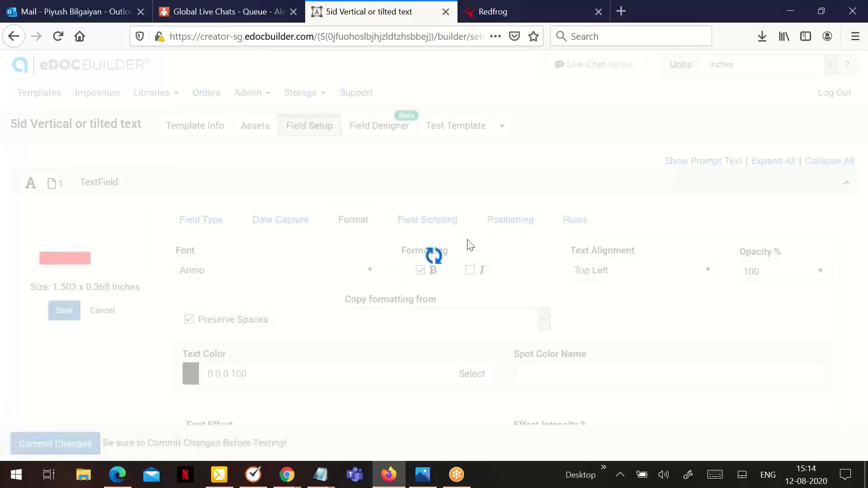
pyautogui.scroll(-5, 421, 271)
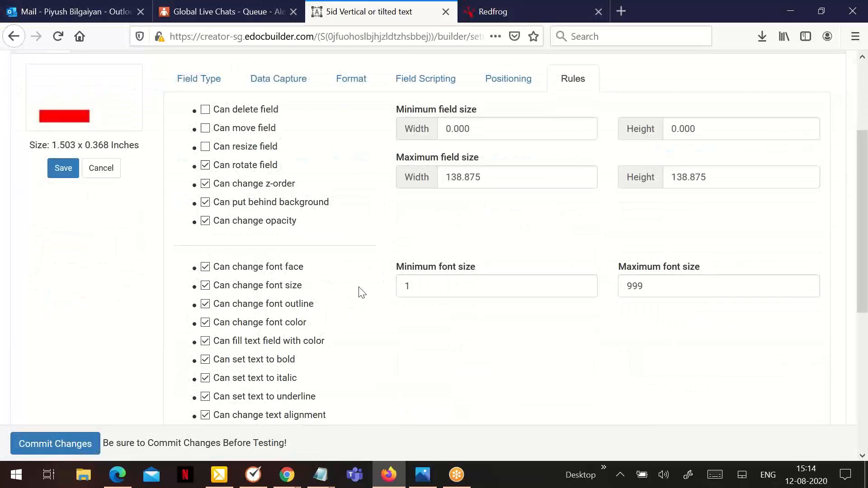
pyautogui.scroll(-5, 361, 293)
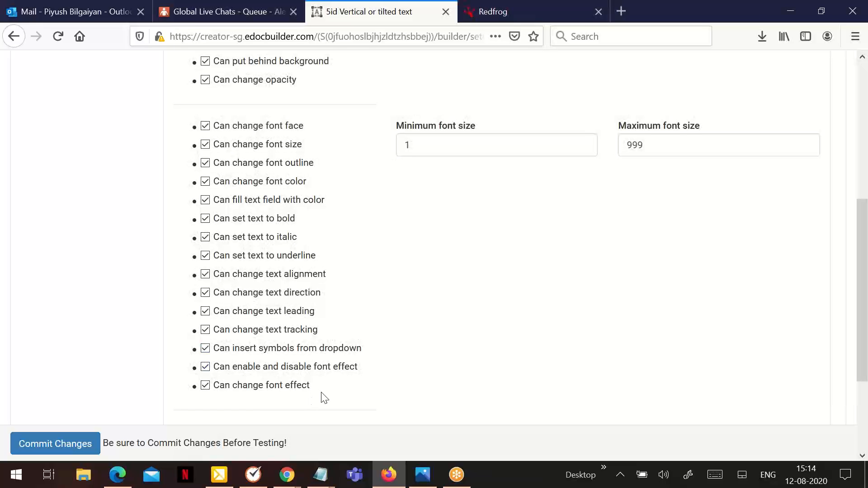
pyautogui.moveTo(319, 395); pyautogui.dragTo(216, 392)
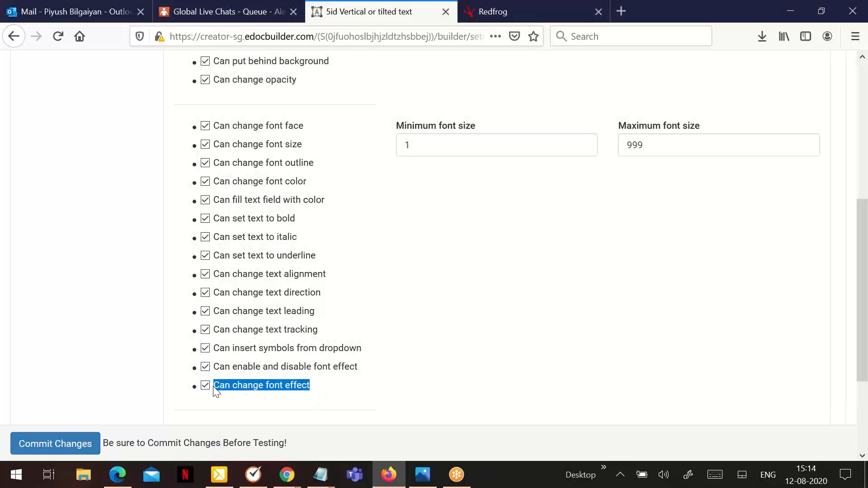
pyautogui.scroll(10, 349, 280)
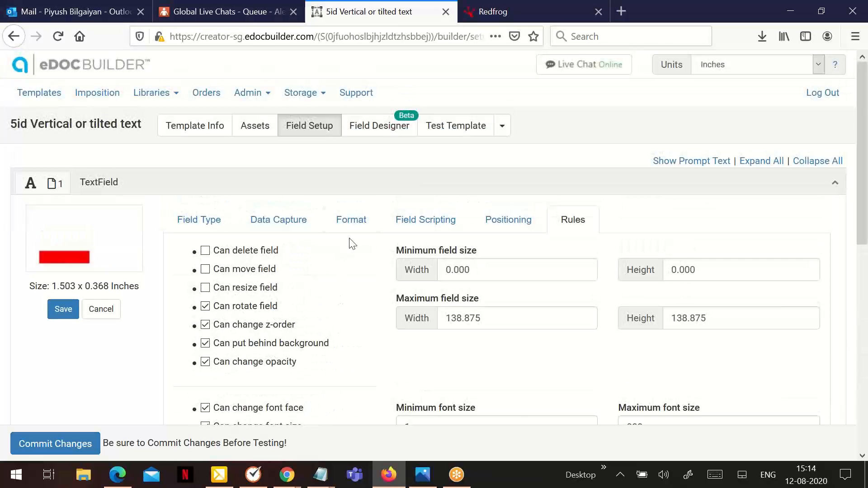
# - Recheck the Pinch, outline and shadow settings: 300 DPI, 20% size, 100% opacity
pyautogui.click(354, 229)
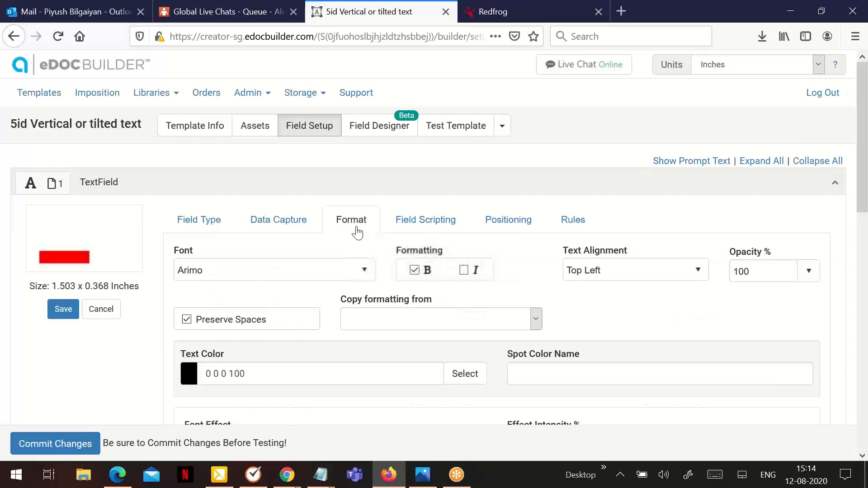
pyautogui.scroll(-5, 362, 294)
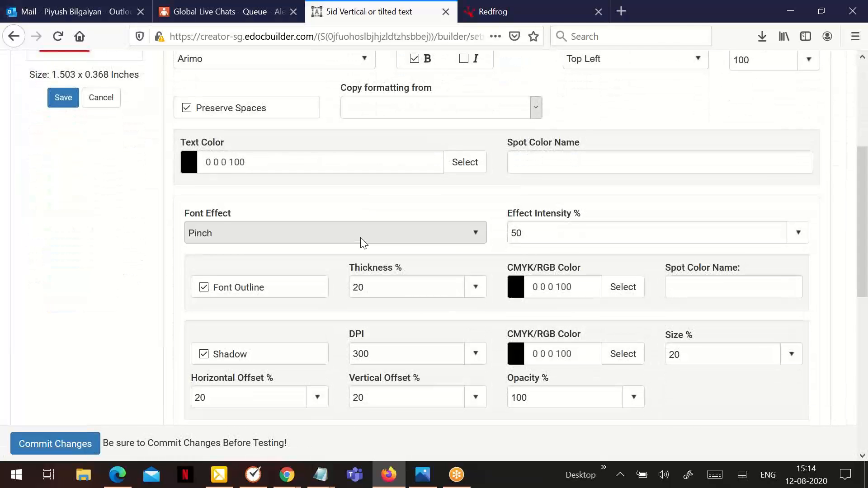
pyautogui.scroll(-2, 361, 244)
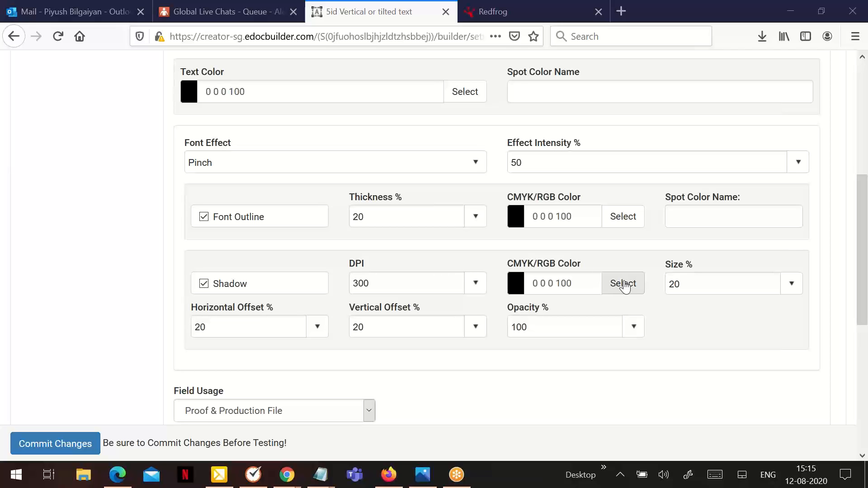
pyautogui.click(791, 286)
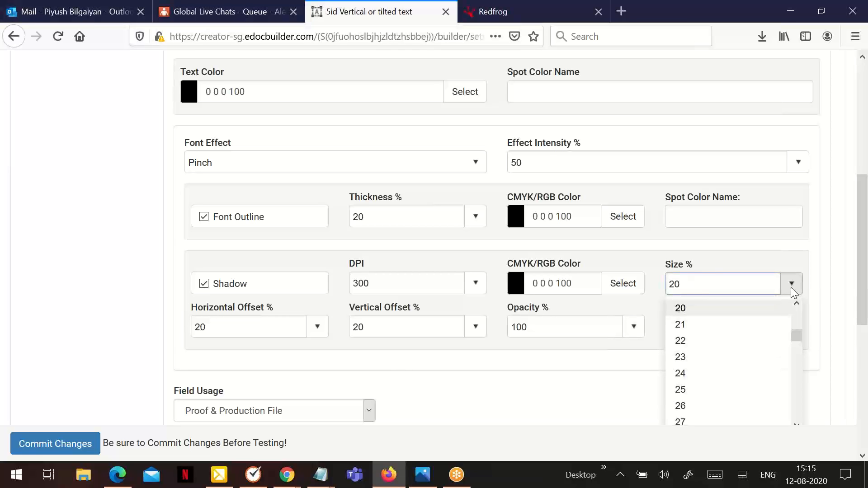
pyautogui.click(325, 328)
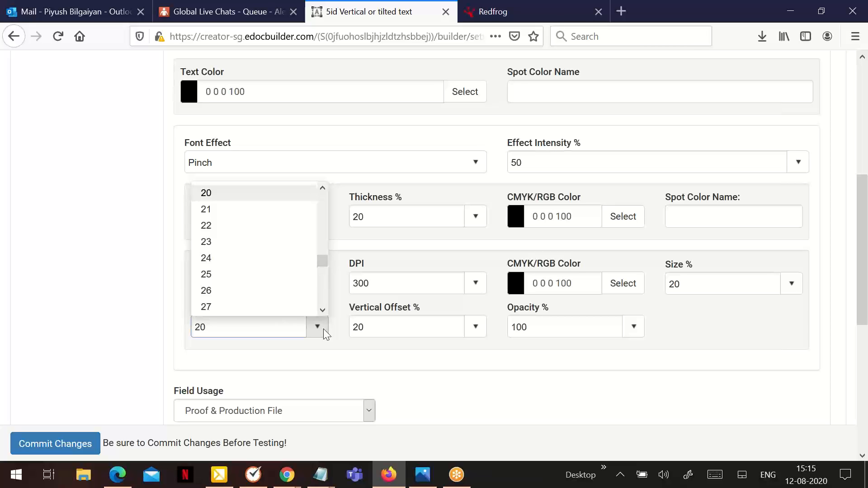
pyautogui.click(474, 334)
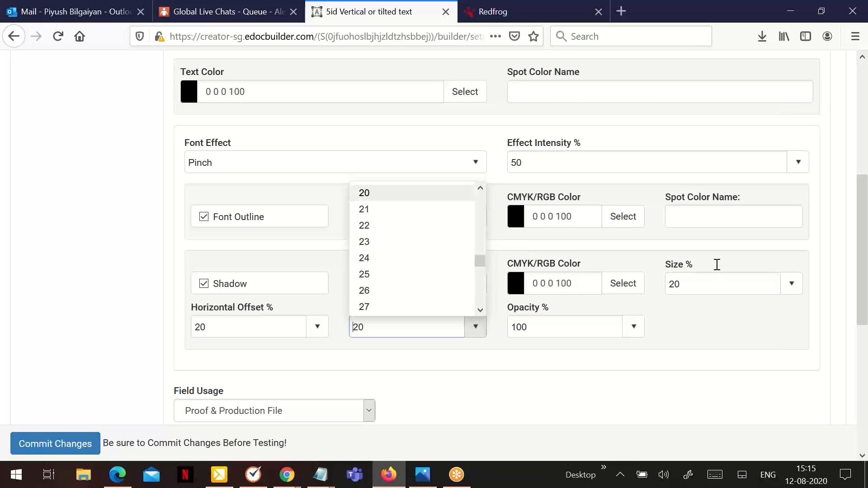
pyautogui.click(641, 327)
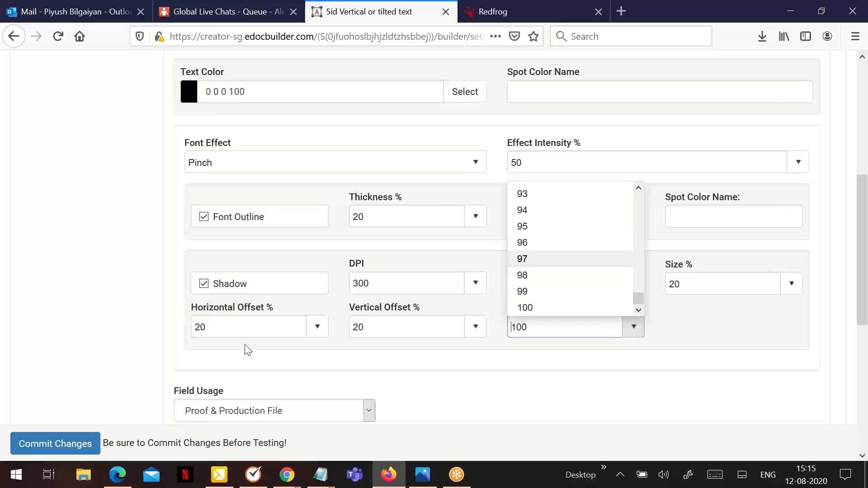
pyautogui.scroll(-3, 280, 348)
pyautogui.click(367, 340)
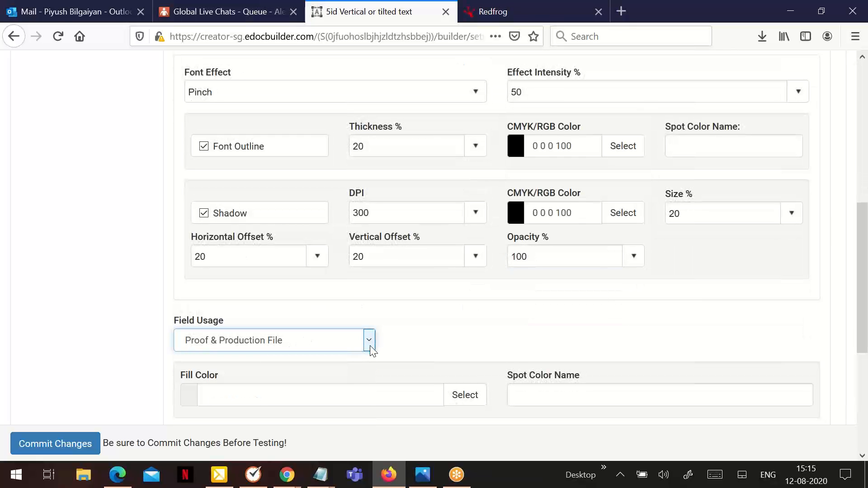
pyautogui.click(368, 340)
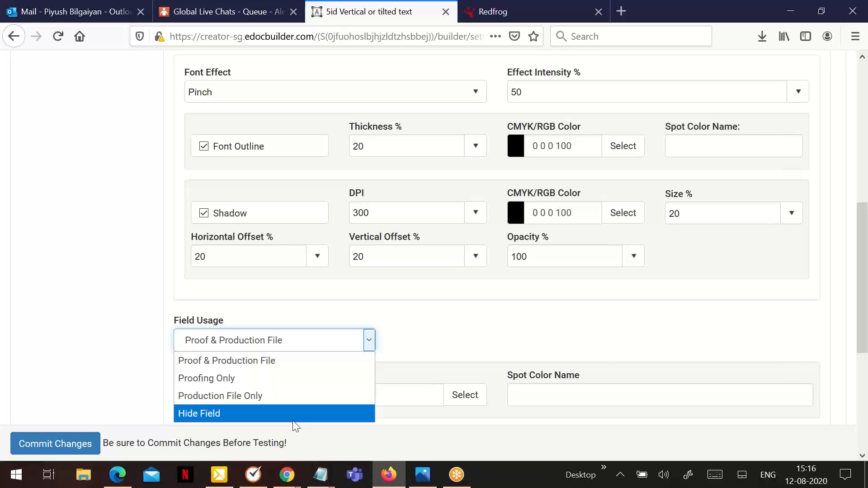
pyautogui.click(498, 329)
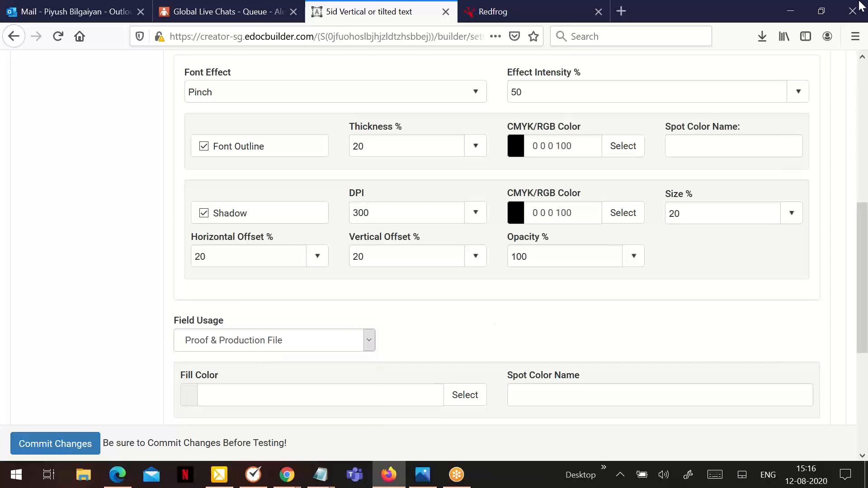
pyautogui.scroll(-3, 323, 197)
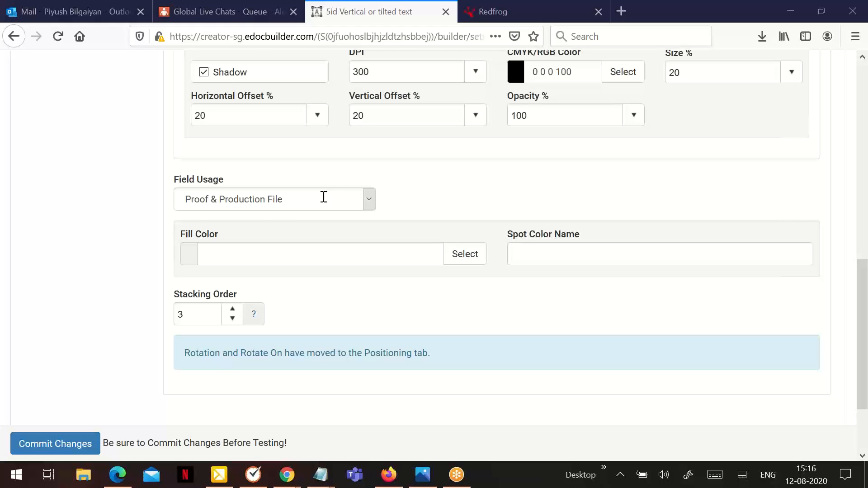
pyautogui.click(467, 260)
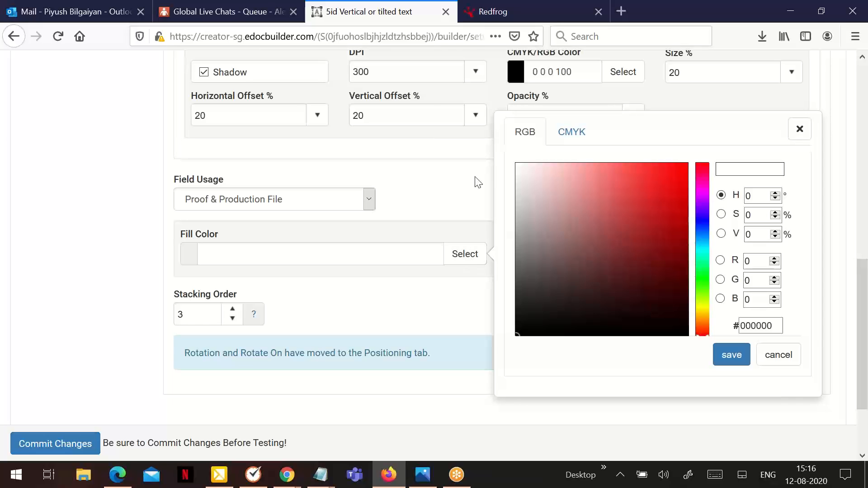
pyautogui.click(776, 357)
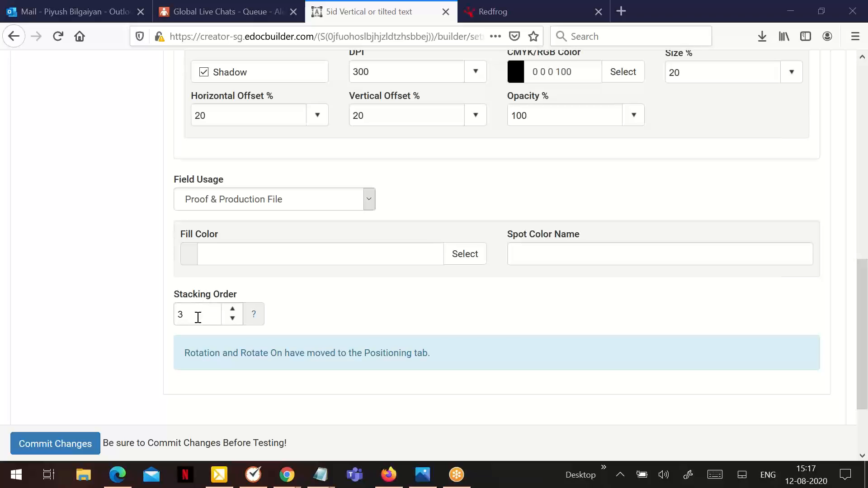
pyautogui.moveTo(195, 317)
pyautogui.moveTo(253, 318)
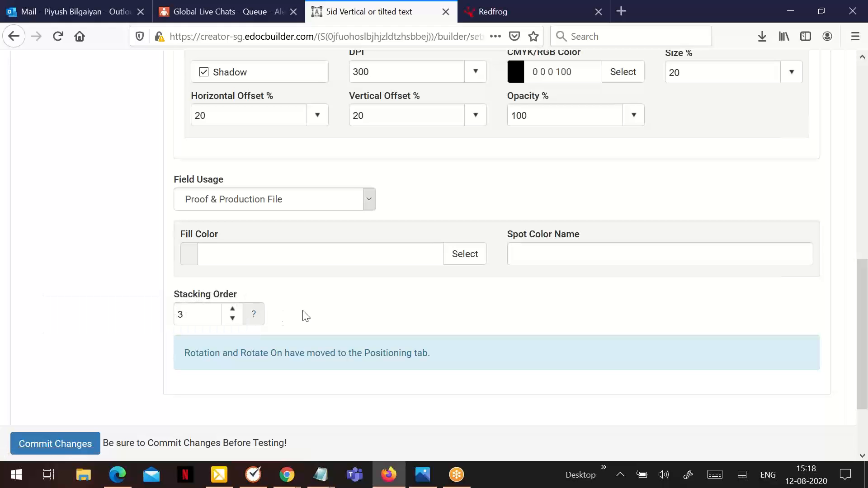
pyautogui.click(744, 25)
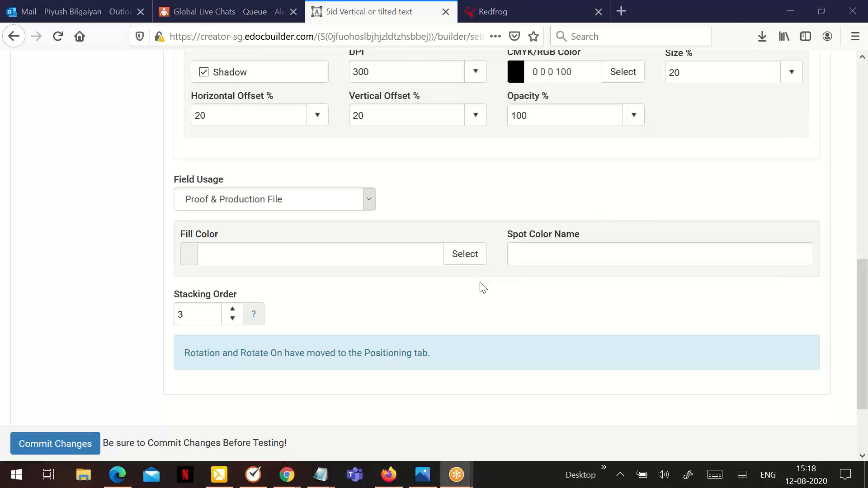